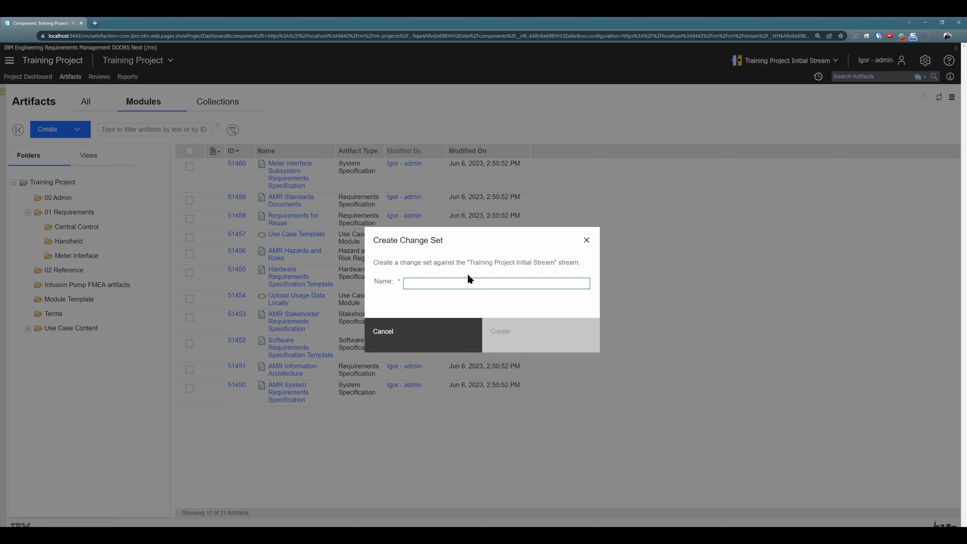
- Create a change set named "Changeset" against the Training Project Initial Stream
text(Changeset)
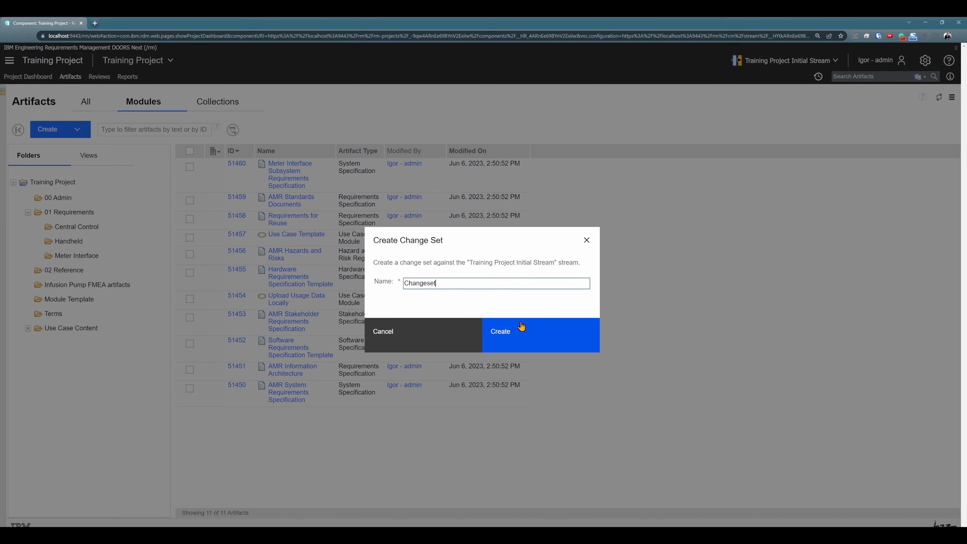
click(521, 326)
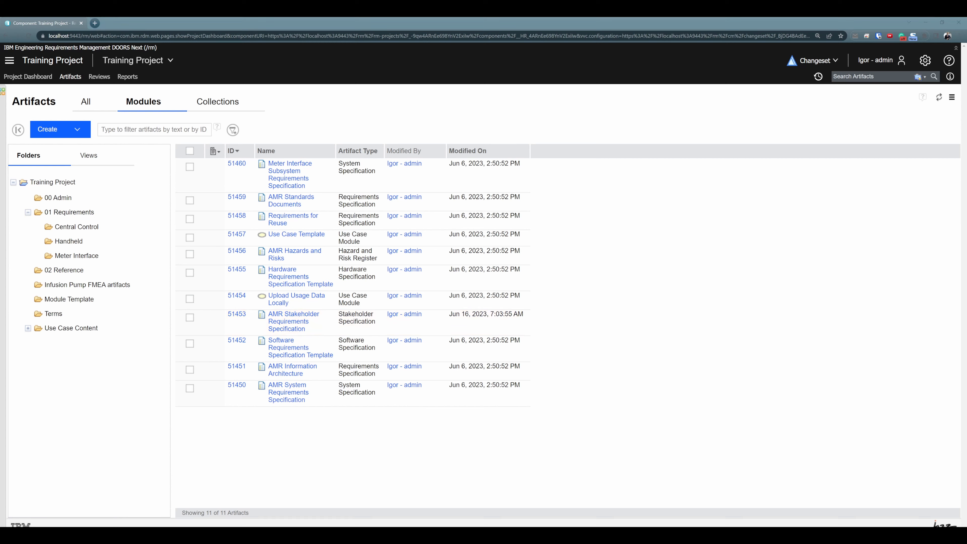
- Start an artifact import that extracts requirements from within a text document
click(70, 129)
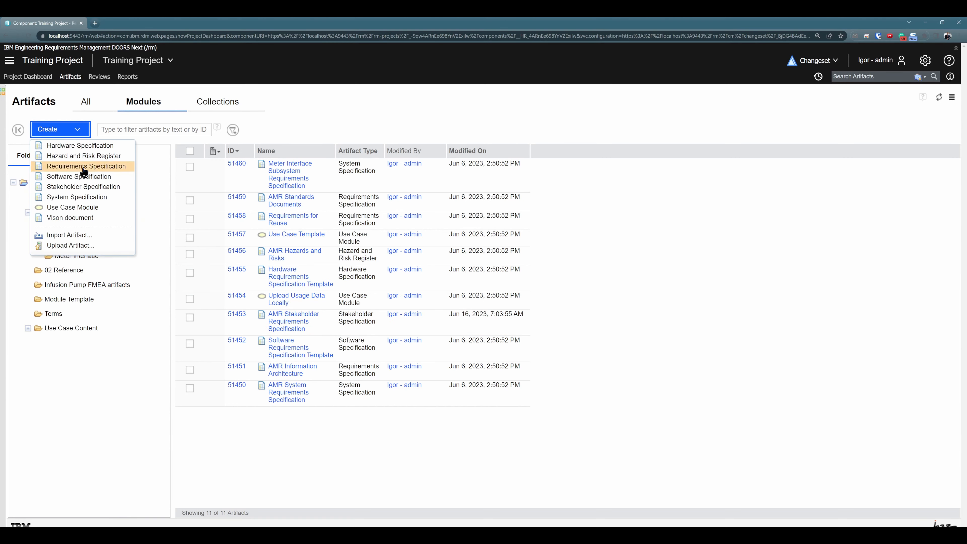
click(95, 235)
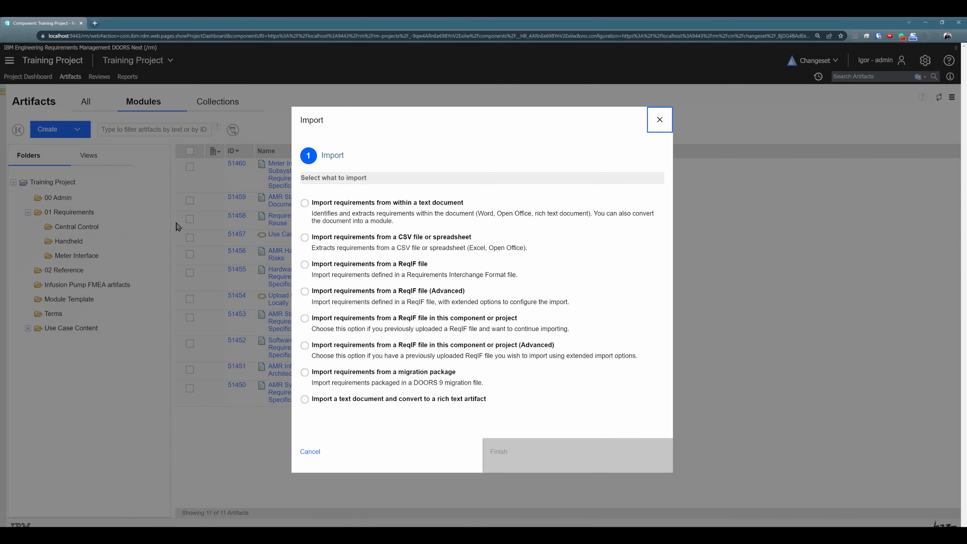
click(303, 204)
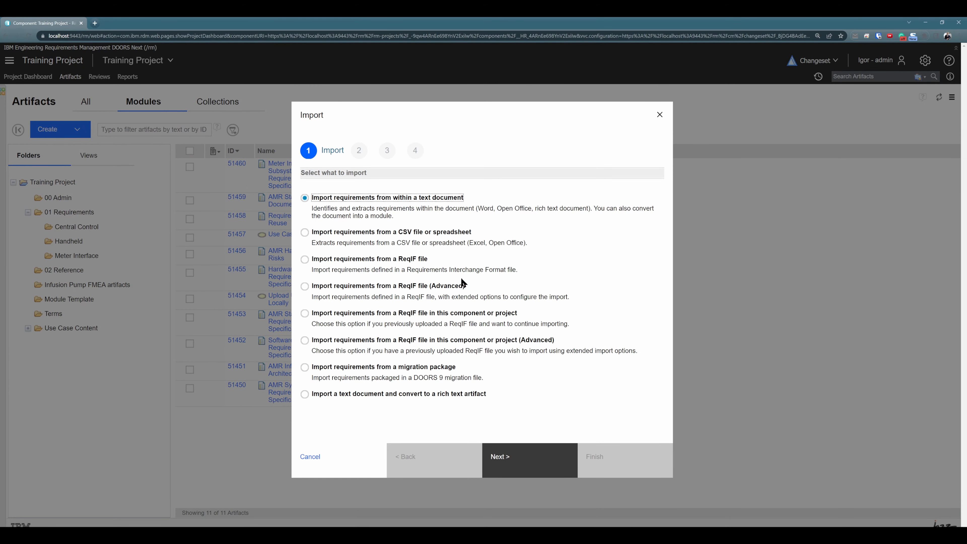
click(516, 458)
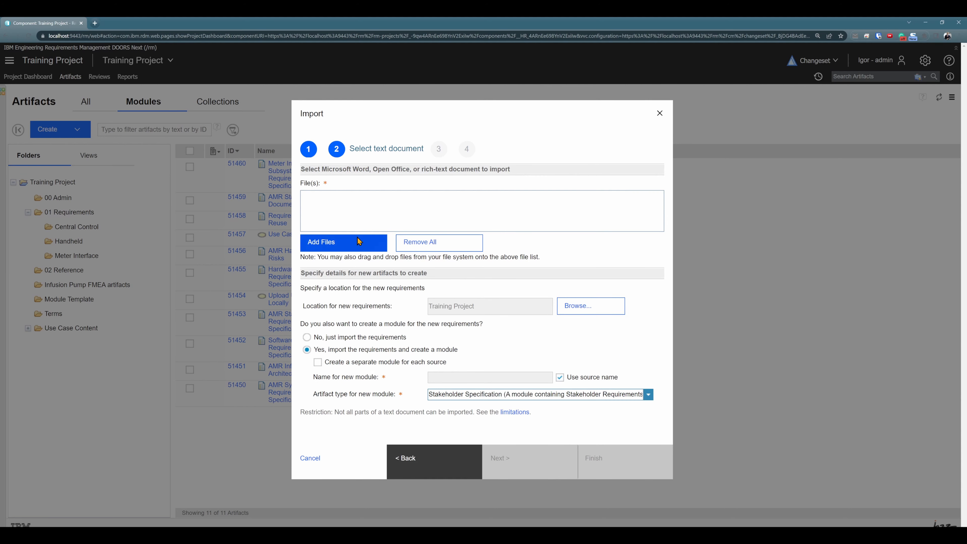
- Add "training document.docx" as the file to import and proceed to identifying requirements
click(346, 244)
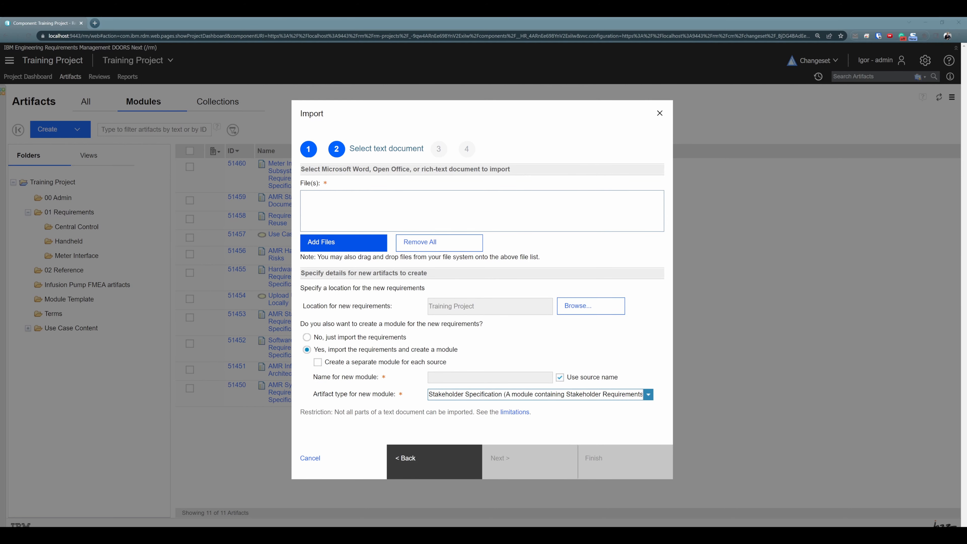
double_click(411, 216)
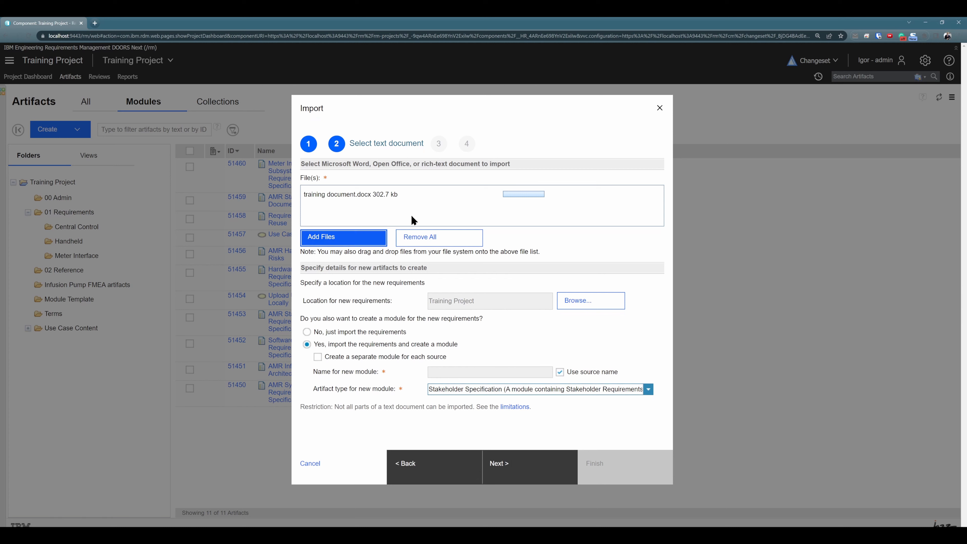
key(alt+Tab)
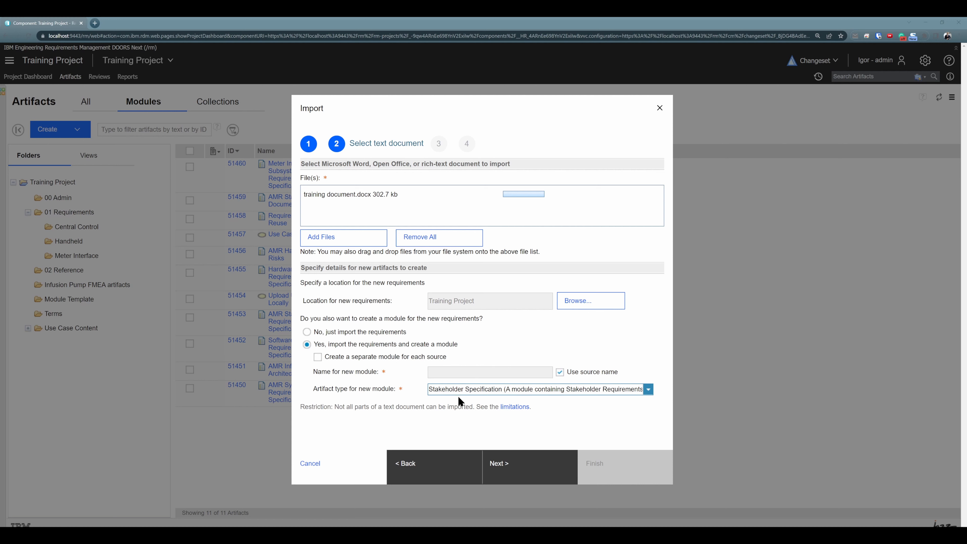
click(508, 457)
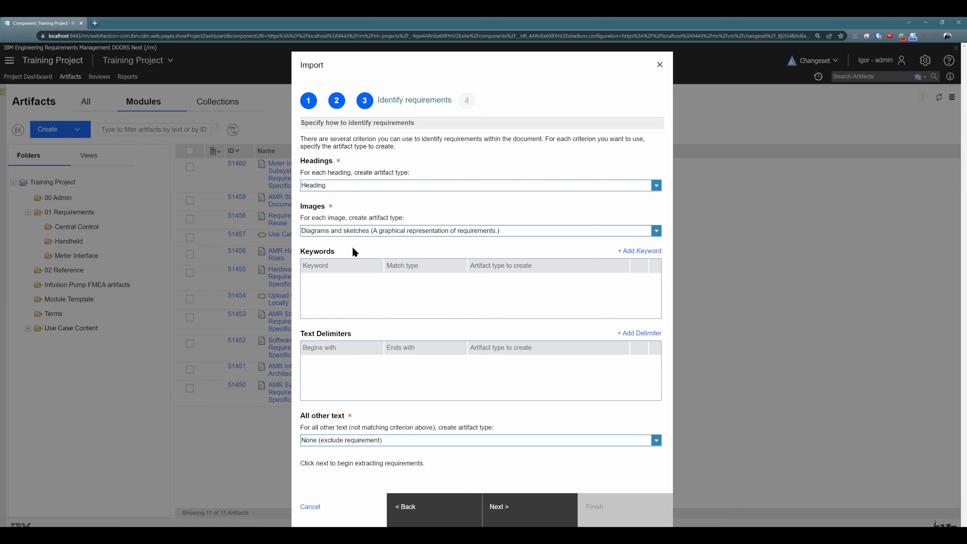
- Switch to the training document in Word and examine its chapter and subchapter headings
key(alt+Tab)
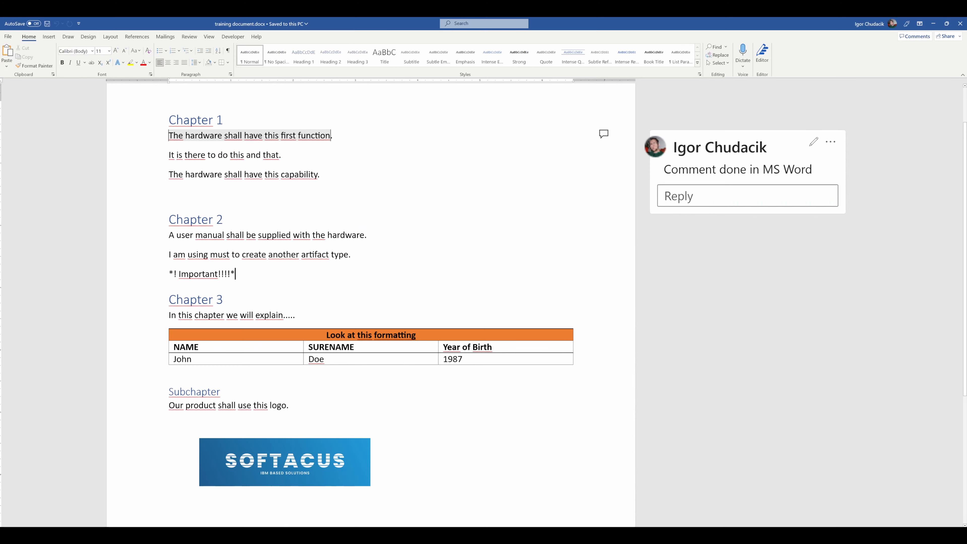
click(155, 117)
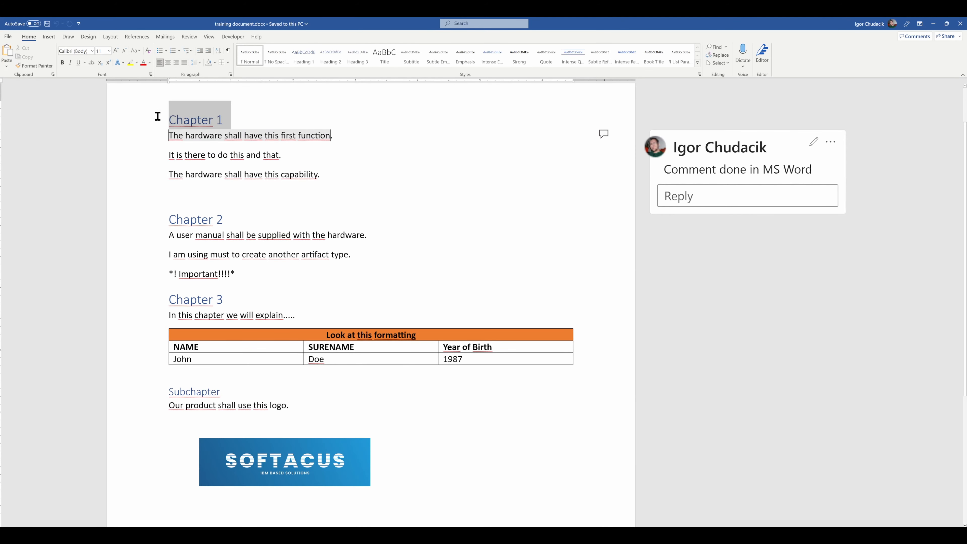
drag(254, 220, 195, 230)
click(147, 389)
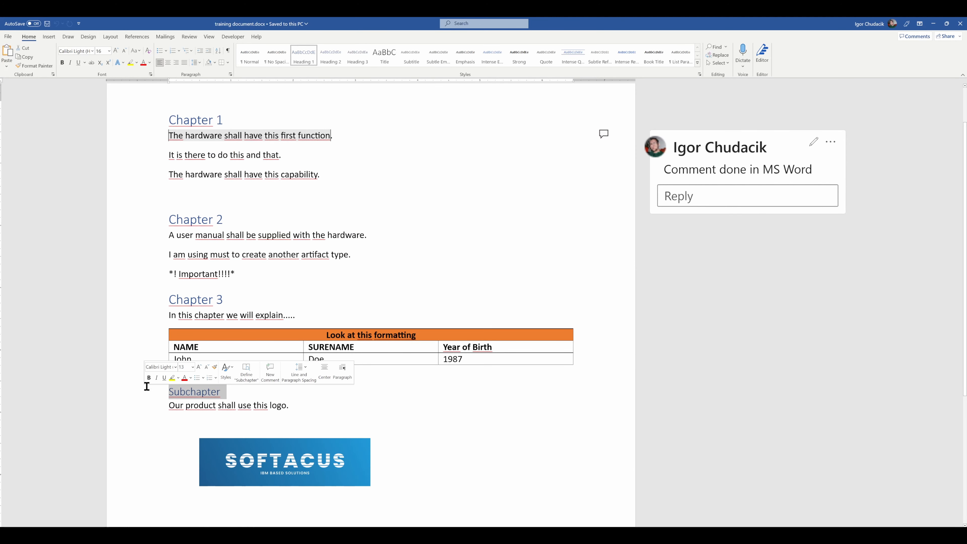
click(416, 223)
- Examine the document's "shall" and "must" sentences, the text enclosed in special characters, the formatted table and the logo image
drag(343, 141, 128, 139)
click(361, 174)
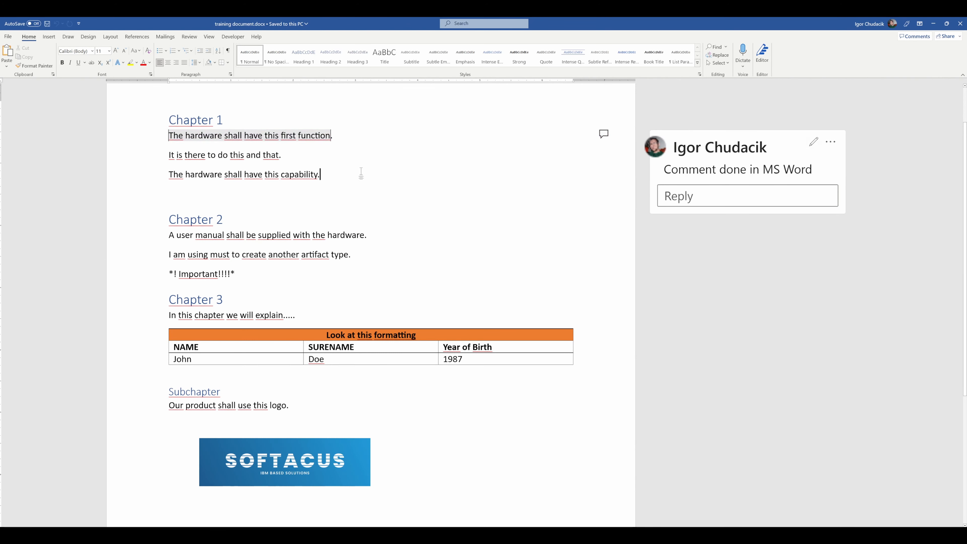
drag(241, 136, 223, 137)
drag(317, 156, 128, 157)
click(378, 198)
mouse_move(231, 259)
mouse_down()
mouse_move(194, 255)
mouse_move(220, 255)
mouse_up()
click(271, 281)
click(134, 273)
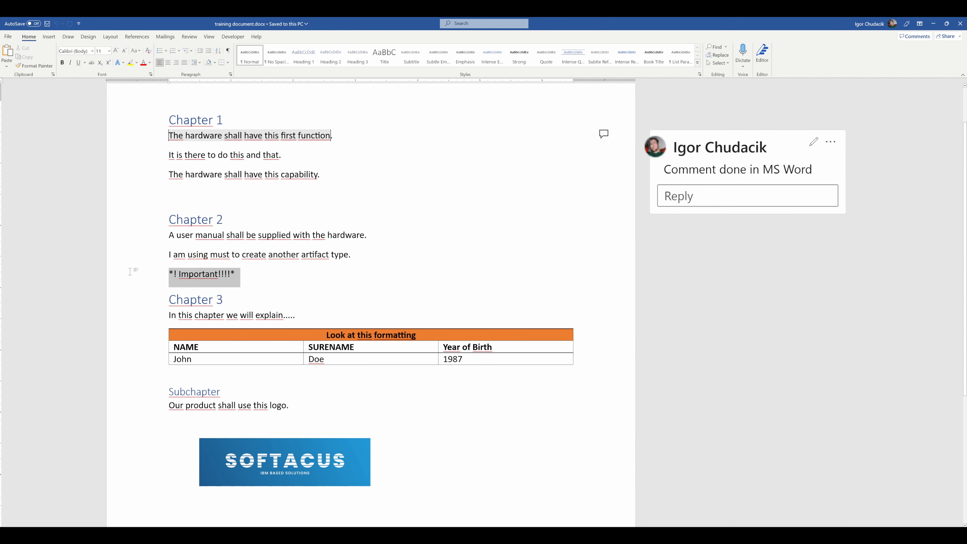
click(296, 297)
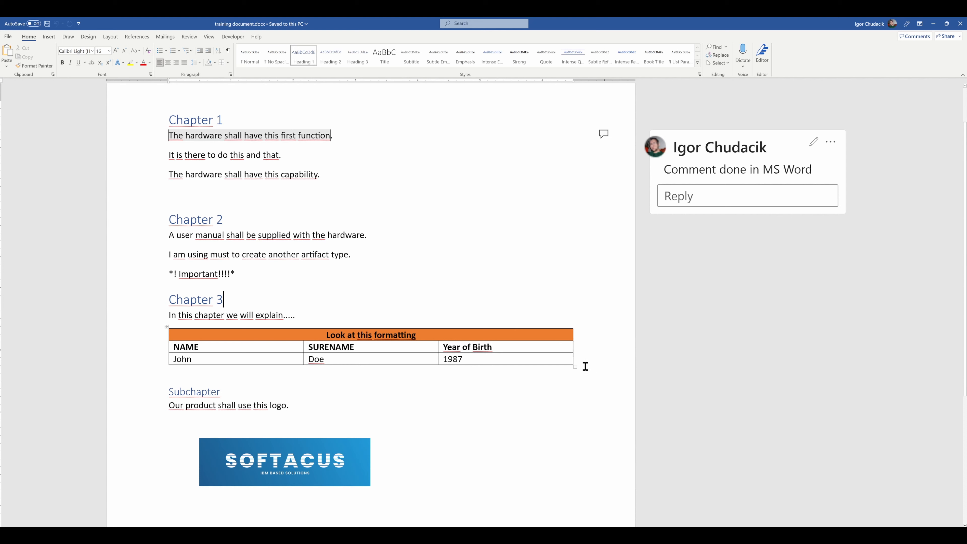
drag(585, 366, 332, 346)
click(309, 460)
click(739, 303)
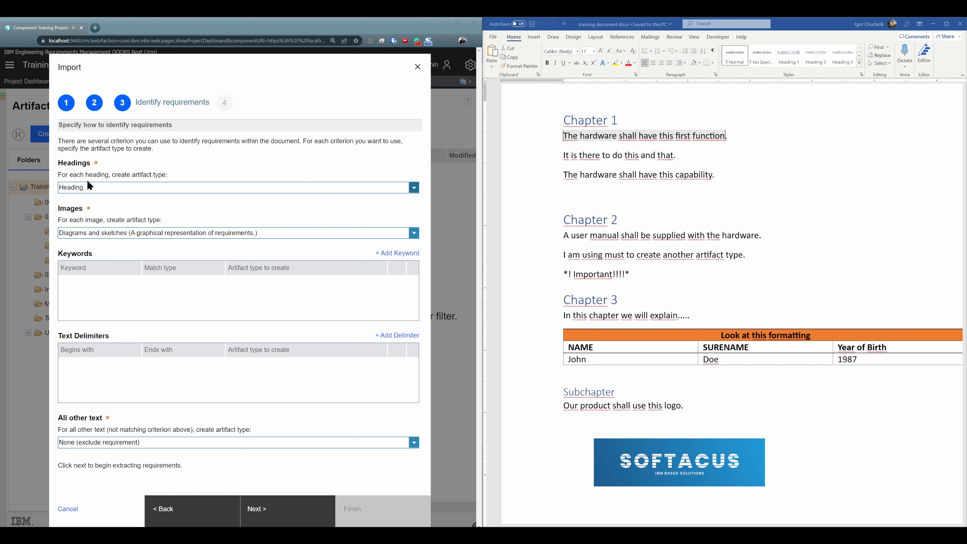
- In the import settings, set the artifact type created for each image to Information
drag(108, 162, 60, 168)
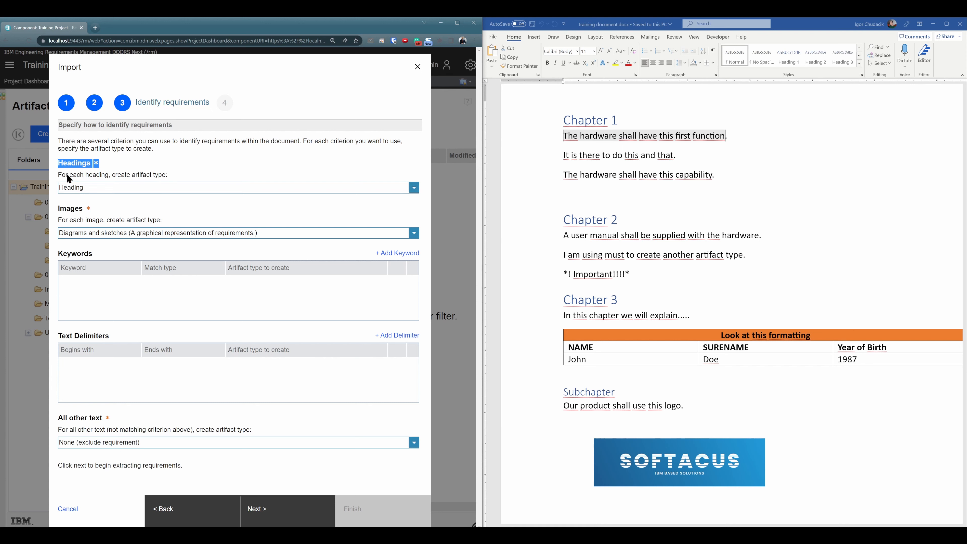
drag(66, 175, 175, 174)
click(188, 176)
click(413, 233)
click(222, 328)
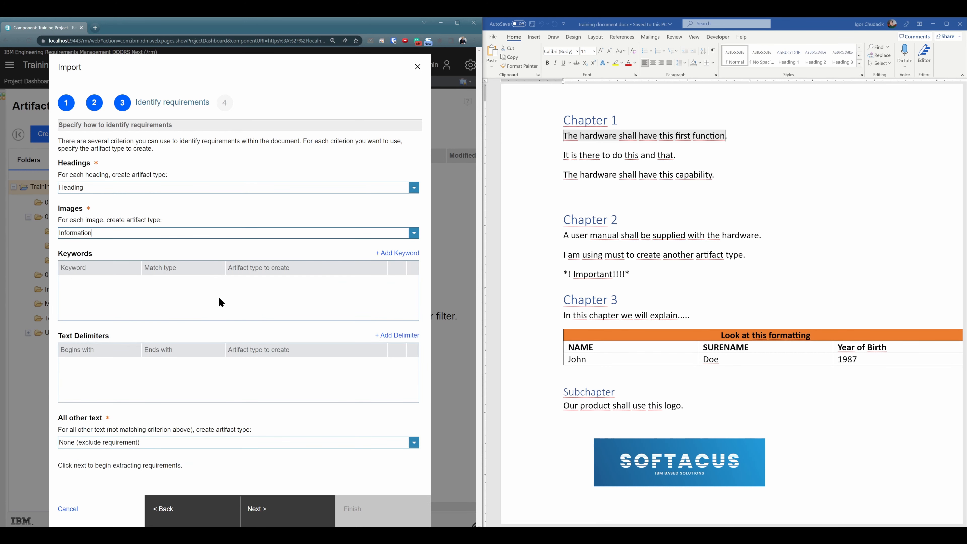
drag(164, 220, 65, 228)
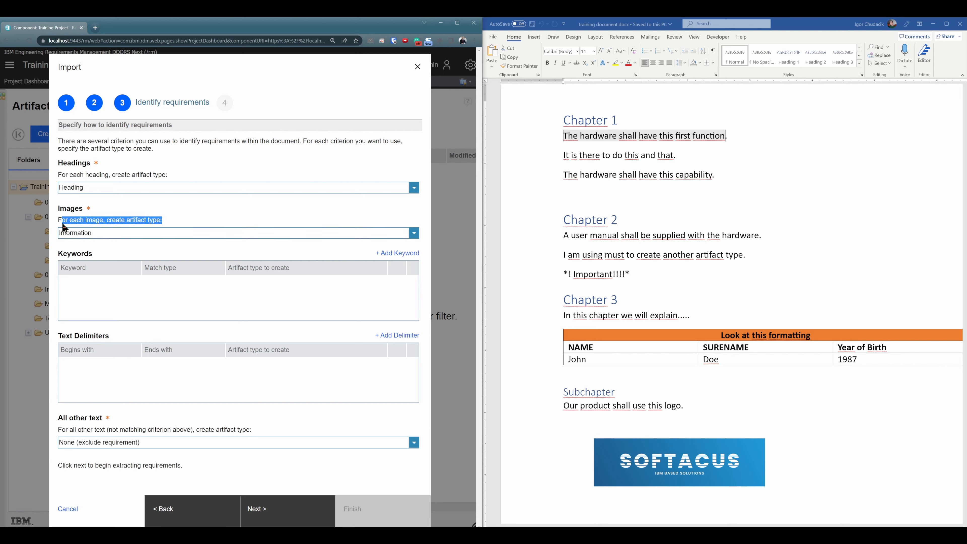
click(147, 246)
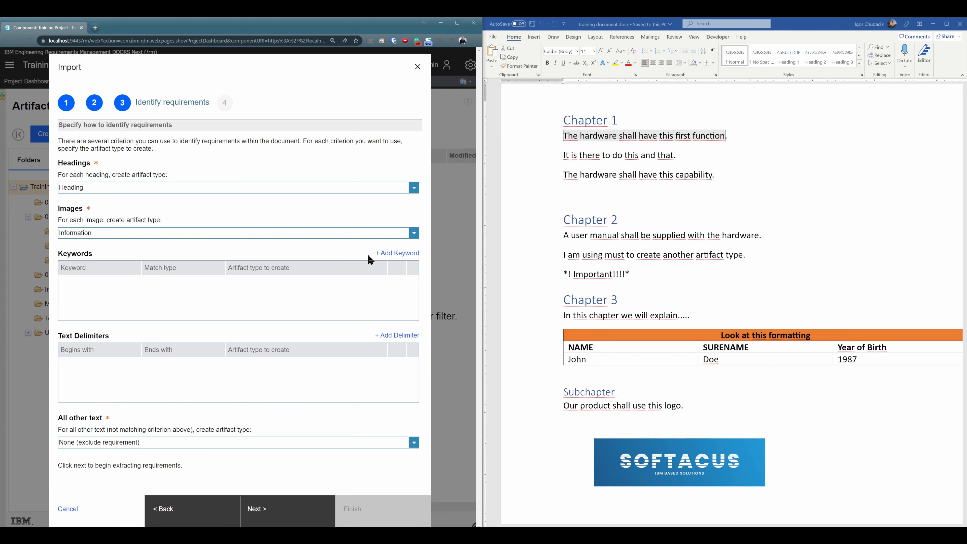
- Add the keyword "shall" with Sentence matching and Stakeholder Requirement as the artifact type to create
drag(94, 253, 55, 256)
click(287, 255)
click(406, 254)
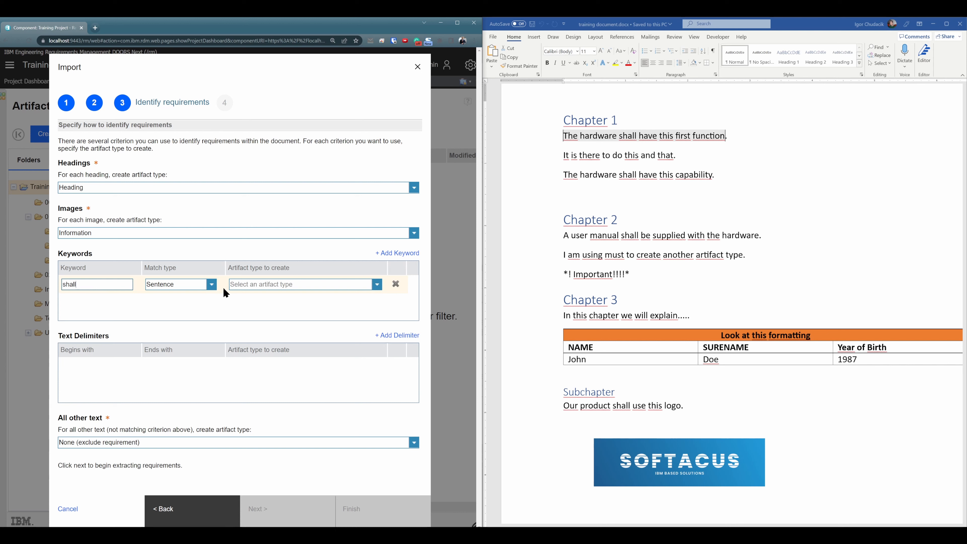
click(376, 284)
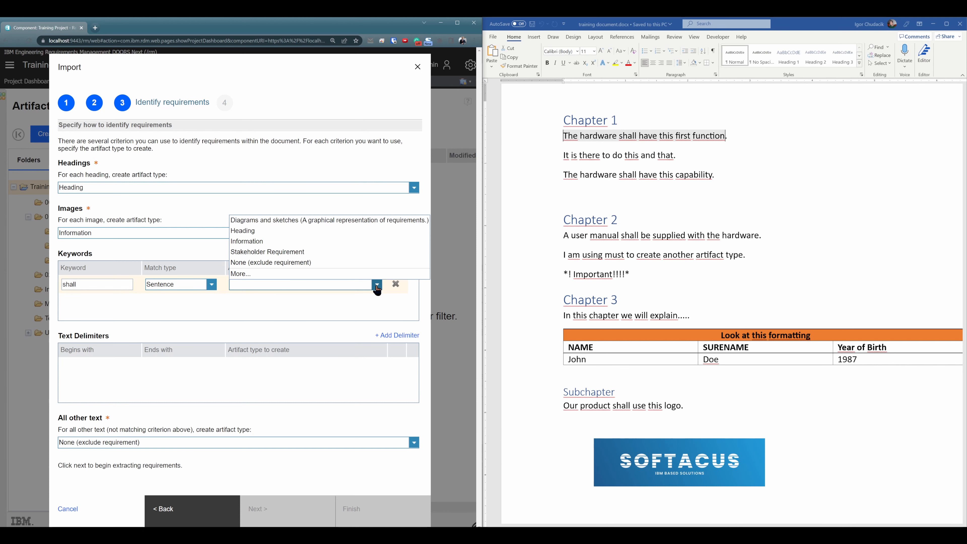
click(289, 253)
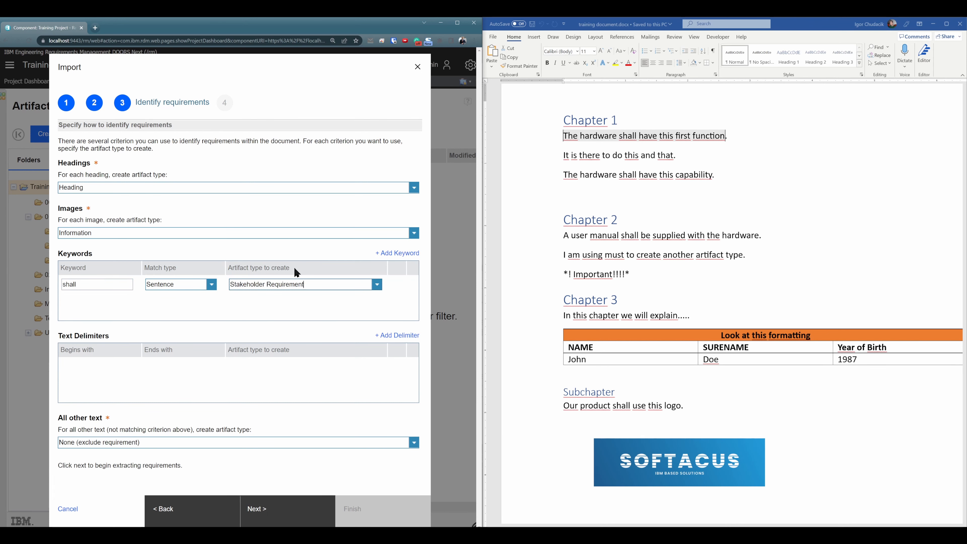
- Add a second keyword "must" with Paragraph matching and Hardware Requirement as the artifact type to create
click(392, 254)
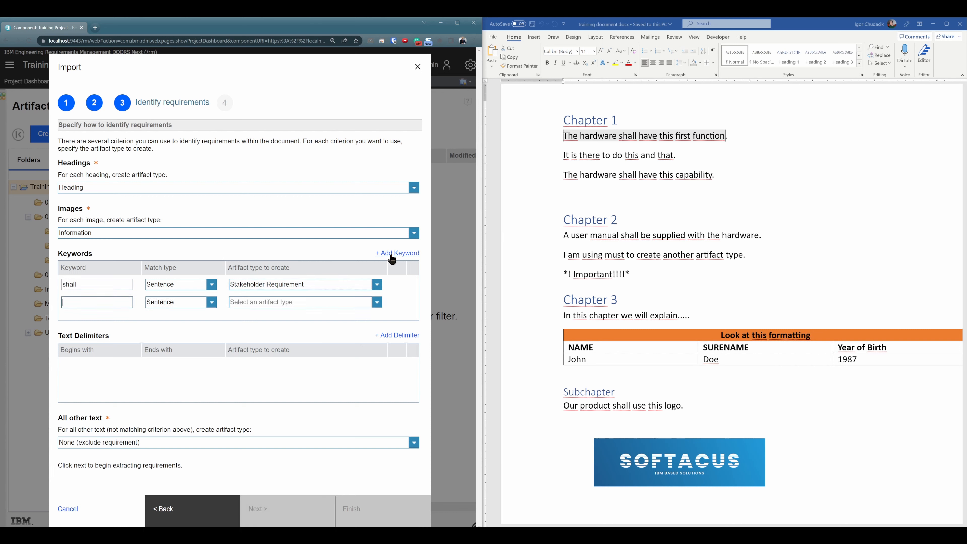
click(84, 302)
text(must)
click(209, 303)
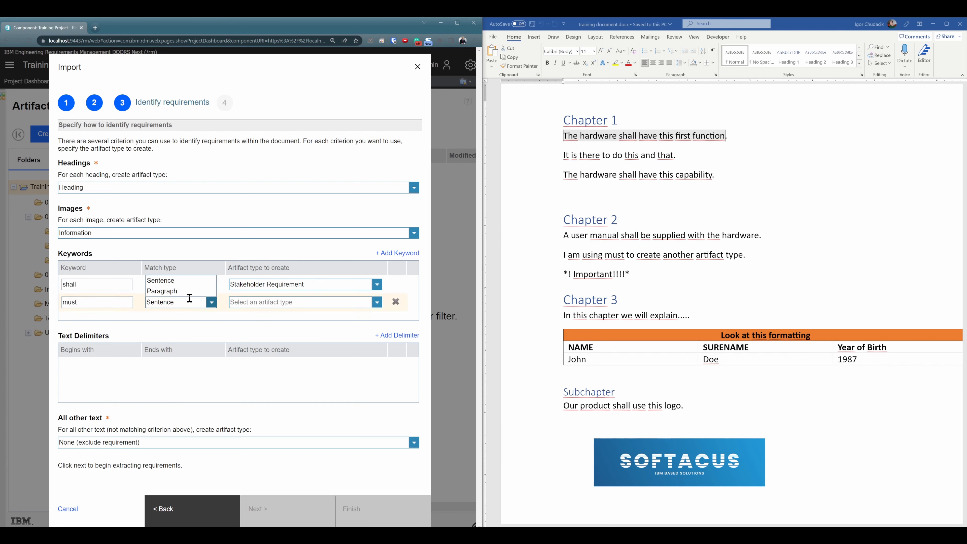
click(182, 291)
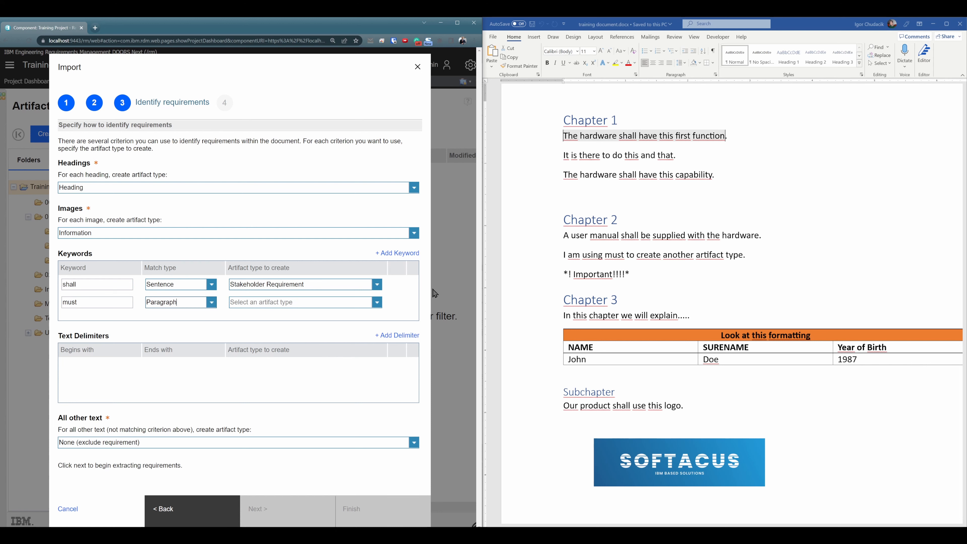
click(371, 303)
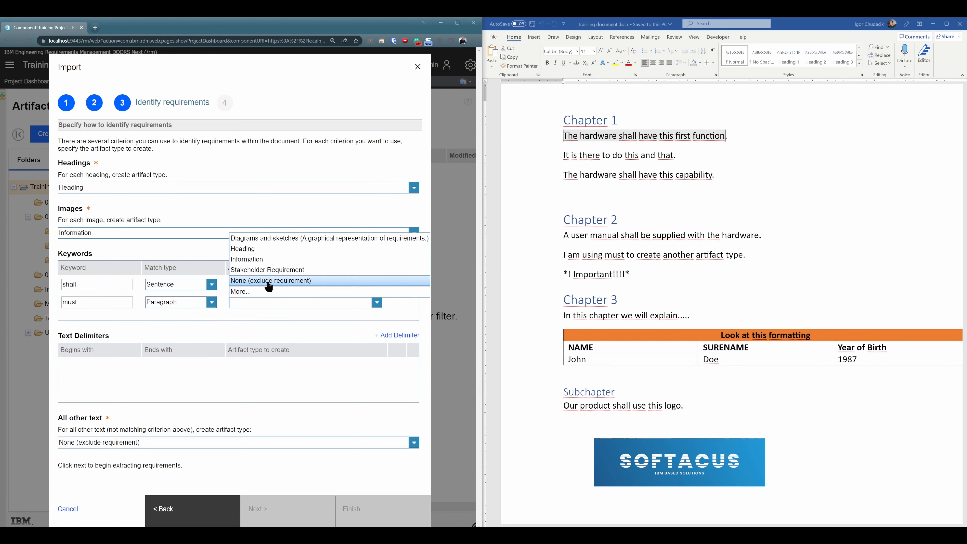
click(254, 294)
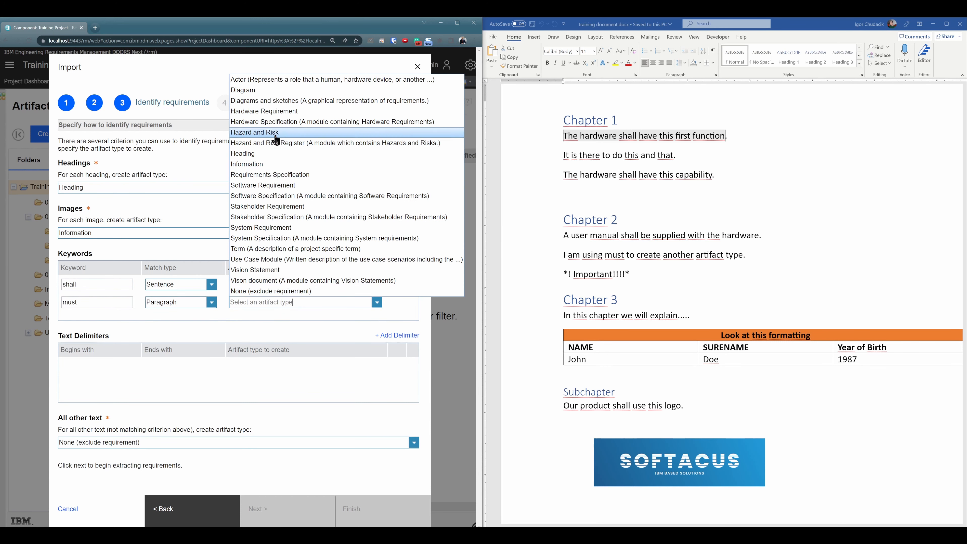
click(288, 113)
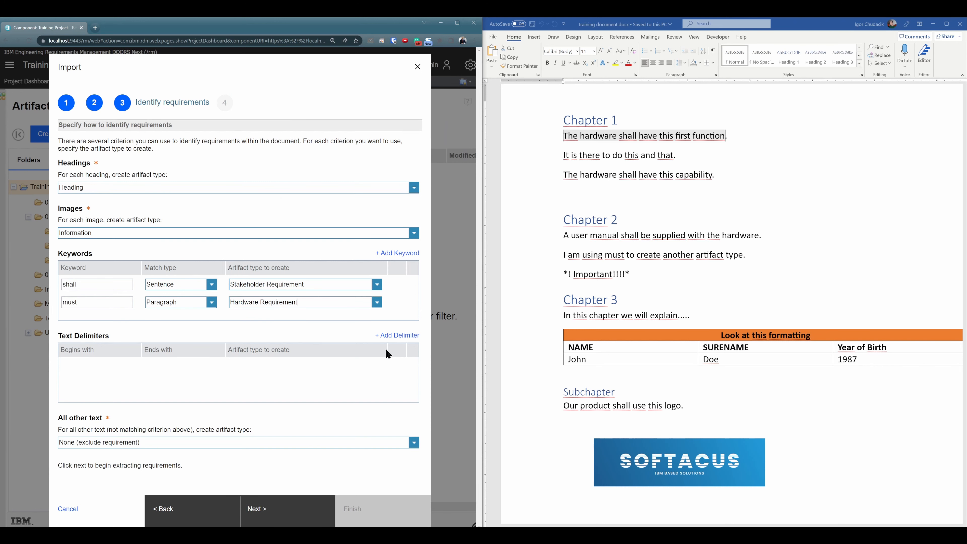
- Add a text delimiter beginning with "*!" and ending with "!*" that creates Actor artifacts, and set all other text to Information
click(398, 335)
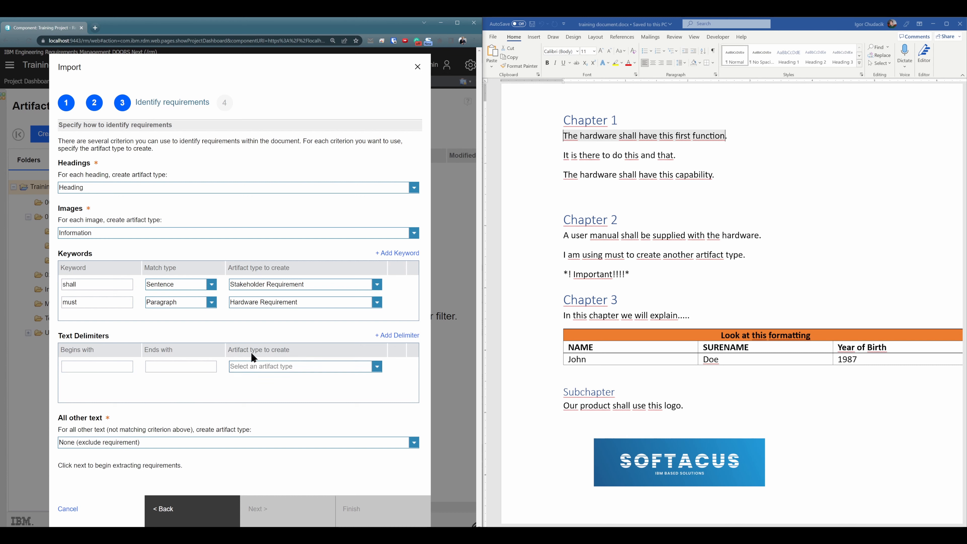
click(643, 279)
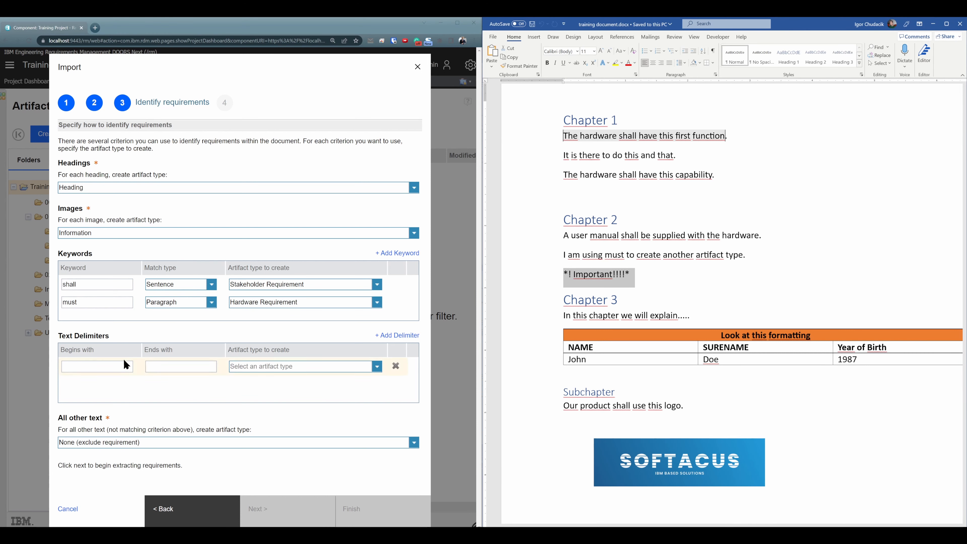
click(110, 365)
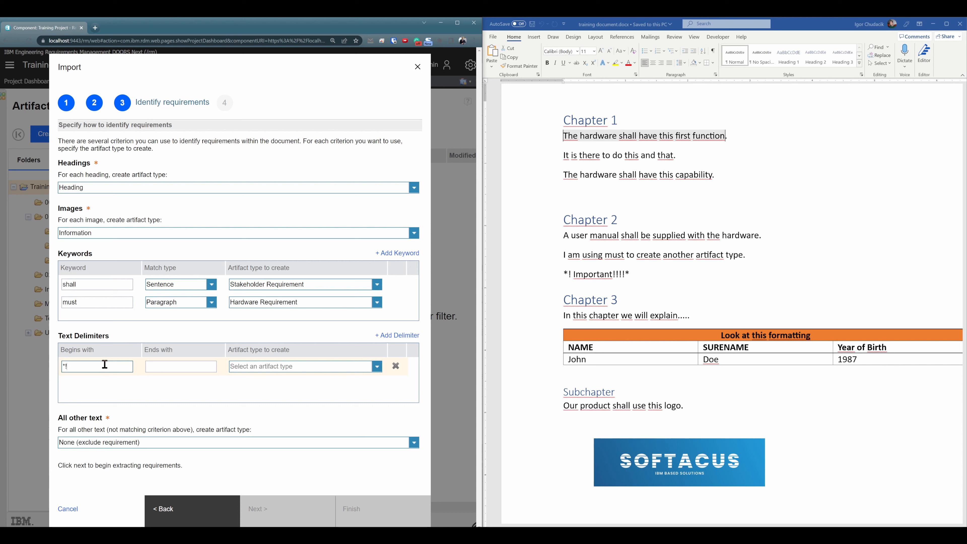
click(193, 365)
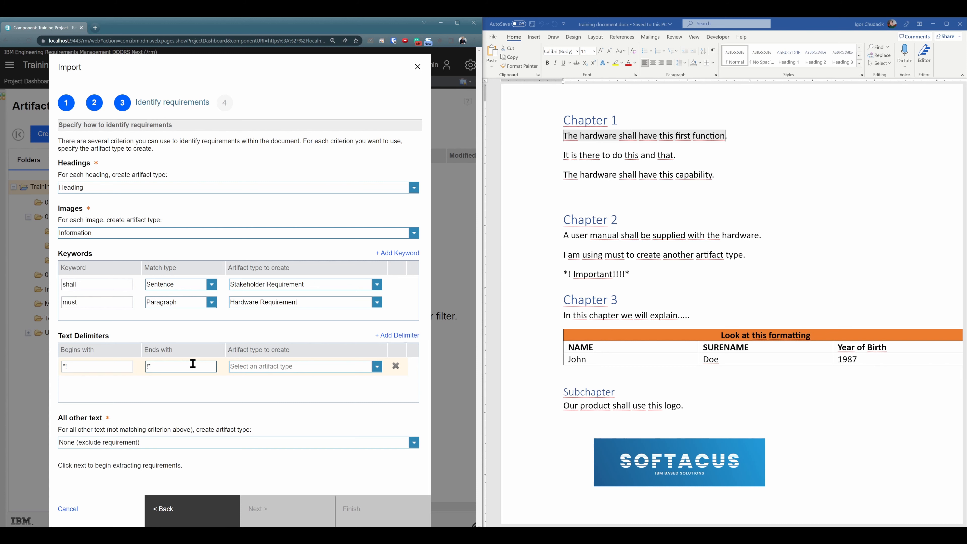
click(378, 368)
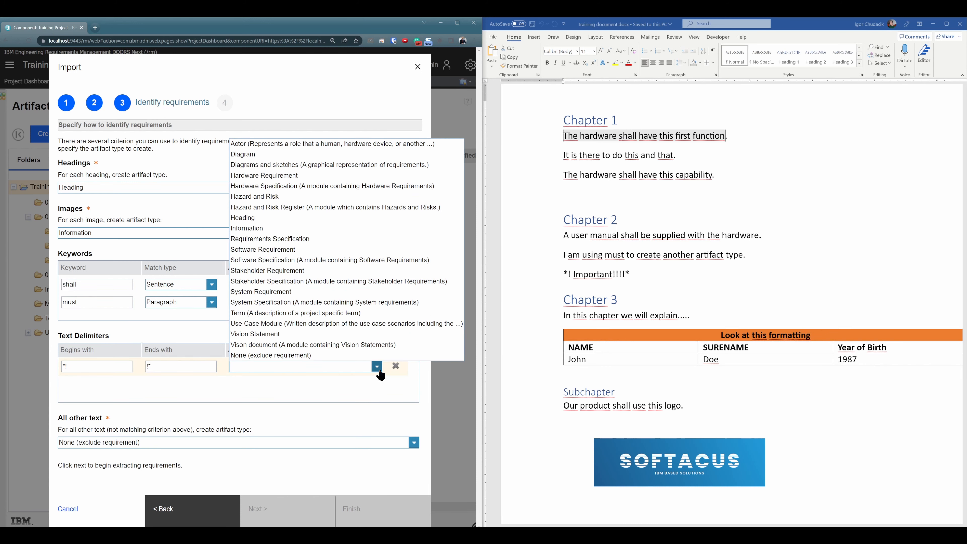
click(294, 145)
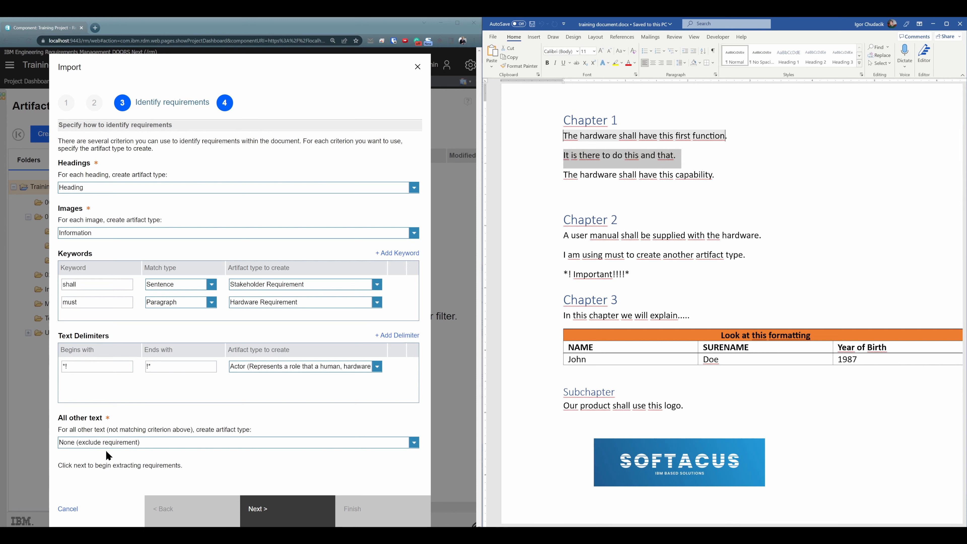
click(413, 442)
click(113, 304)
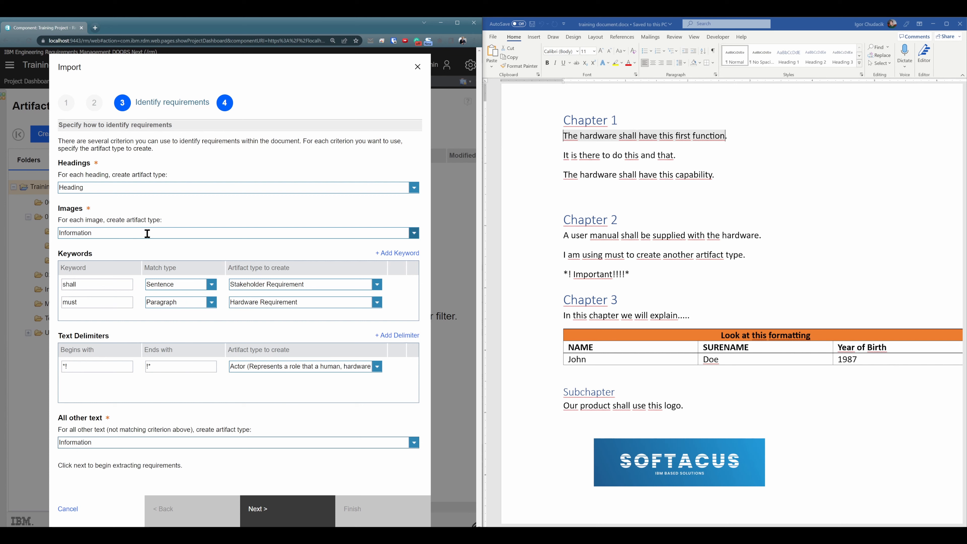
- Review the image and "shall" keyword mappings against the matching text in the Word document
drag(118, 233, 47, 235)
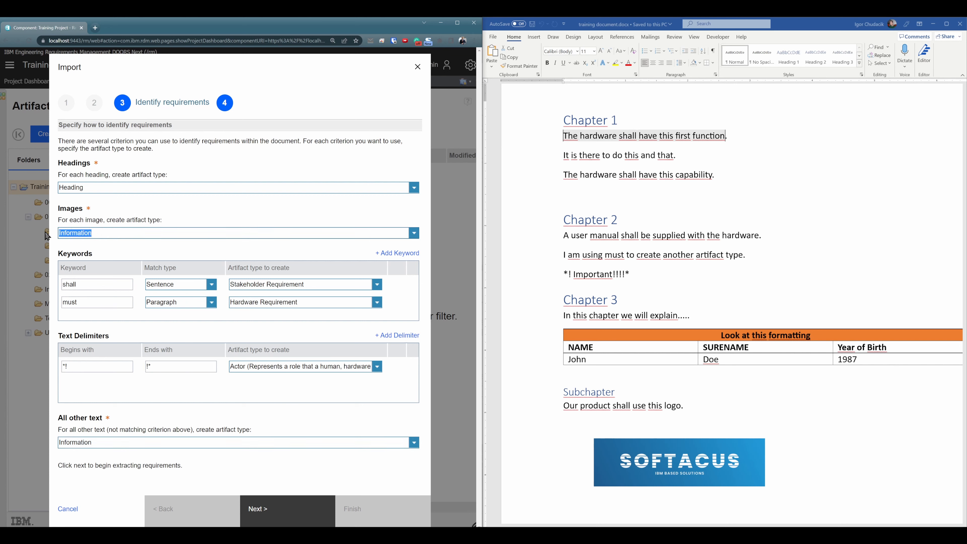
click(142, 252)
double_click(73, 284)
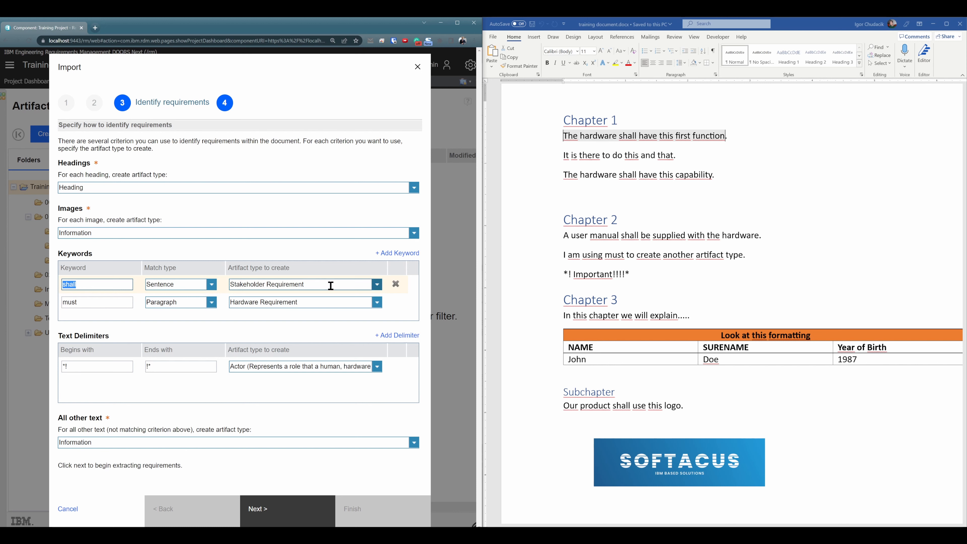
drag(330, 284, 226, 285)
click(809, 199)
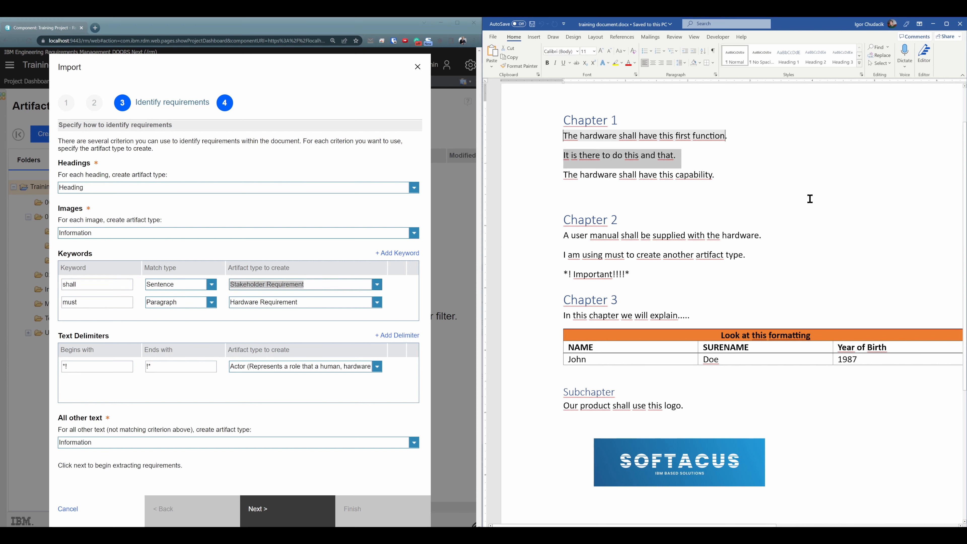
click(737, 135)
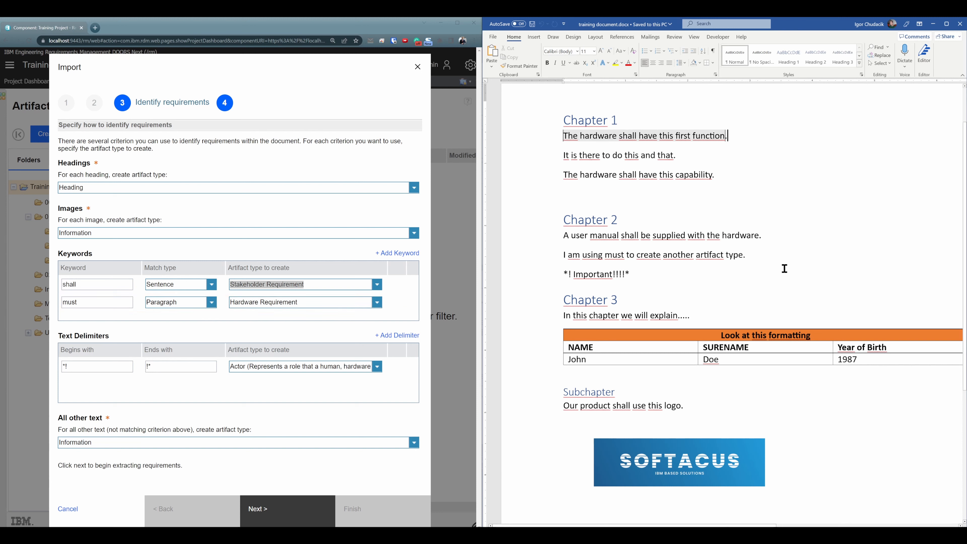
click(753, 260)
- Extract and import the identified requirements, and open the resulting training document.docx module
click(287, 514)
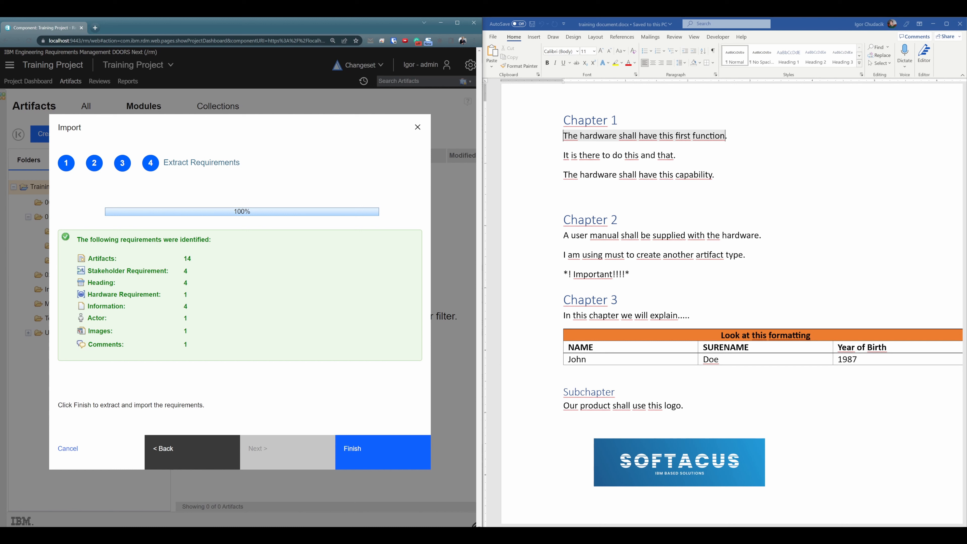
click(375, 449)
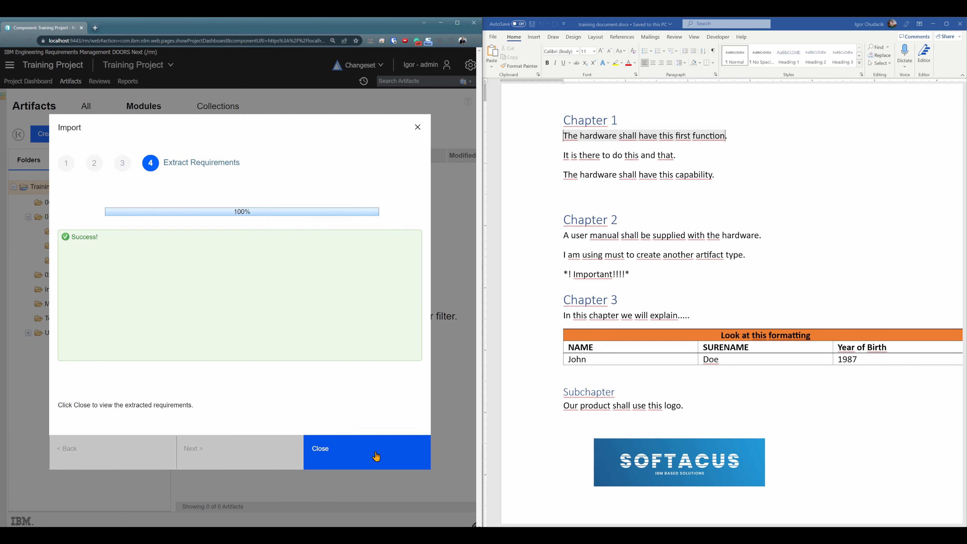
click(376, 453)
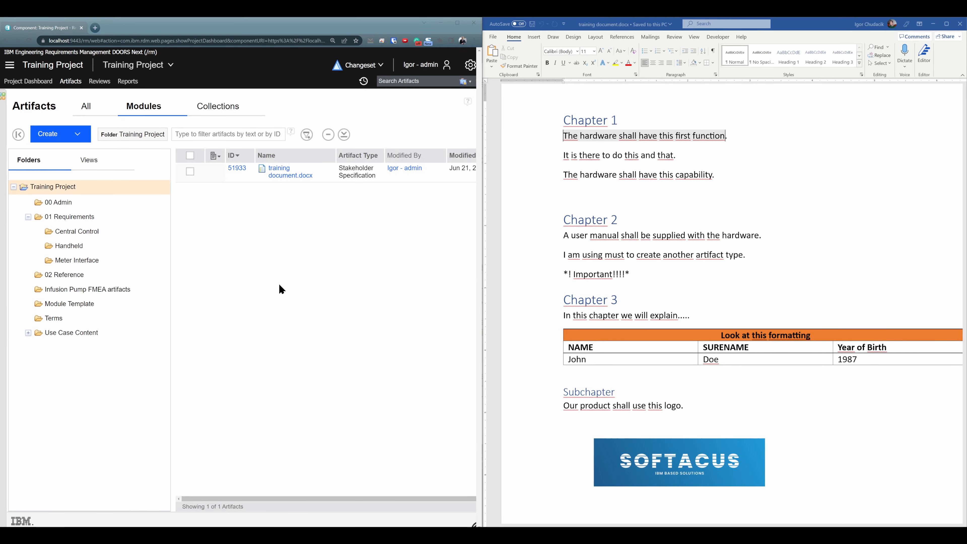
click(288, 175)
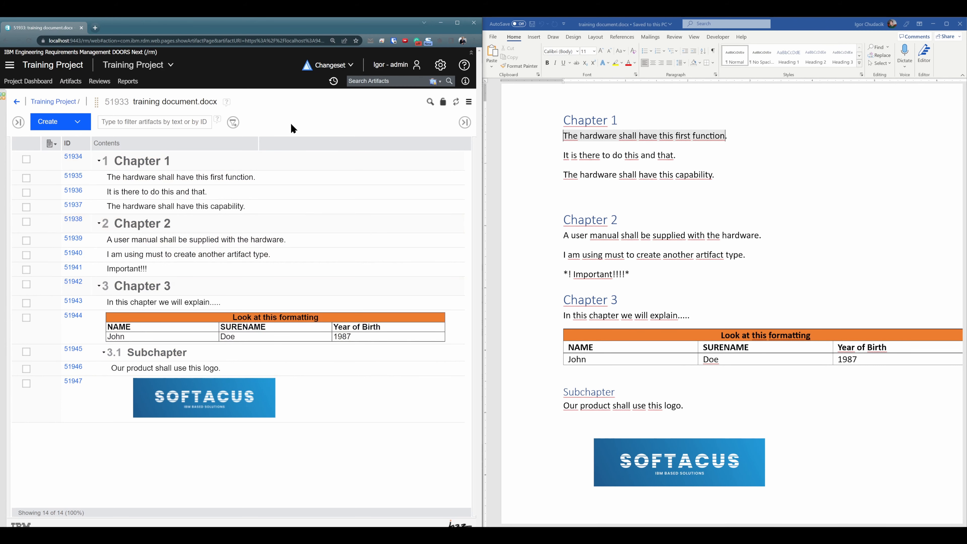
- Add the Artifact Type and Comments columns to the module view
right_click(286, 140)
click(319, 397)
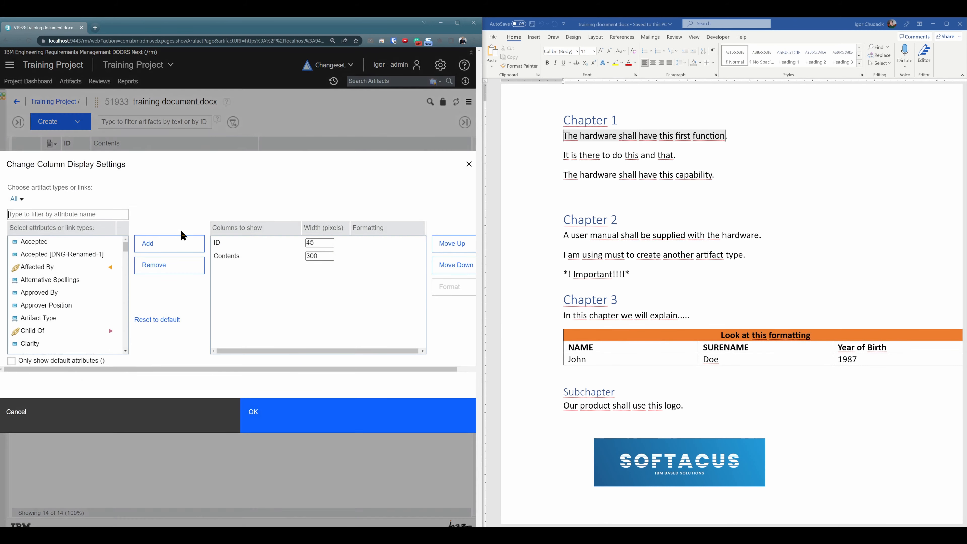
click(92, 214)
text(typ)
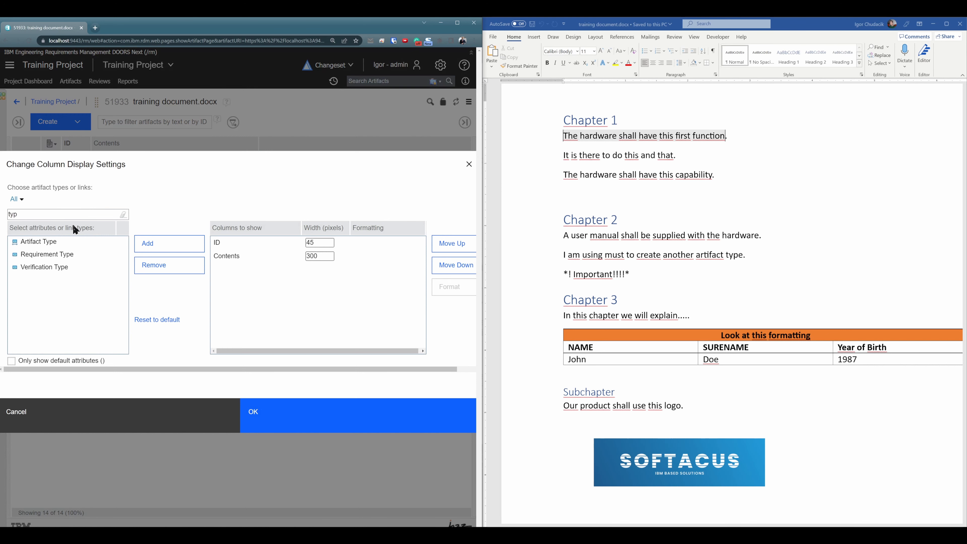
double_click(66, 237)
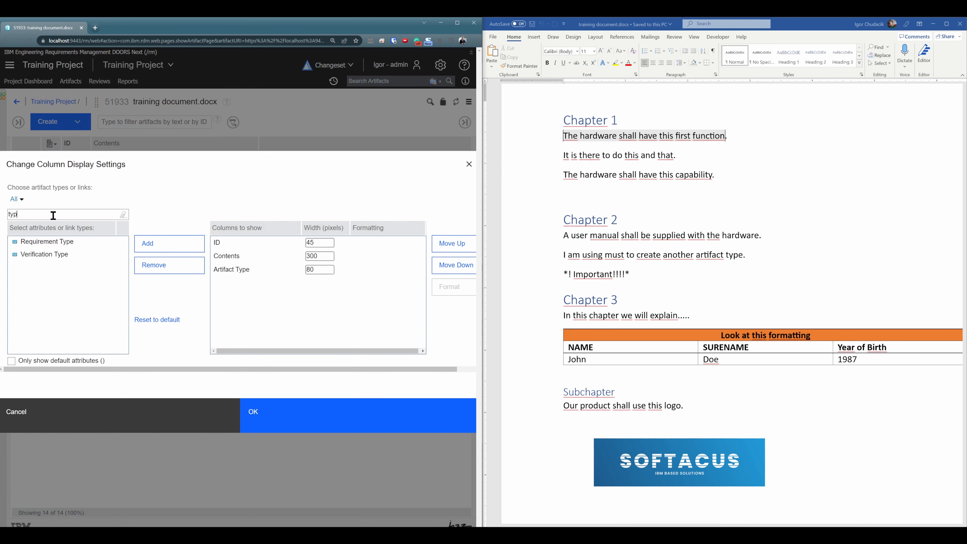
double_click(54, 215)
text(comm)
double_click(58, 243)
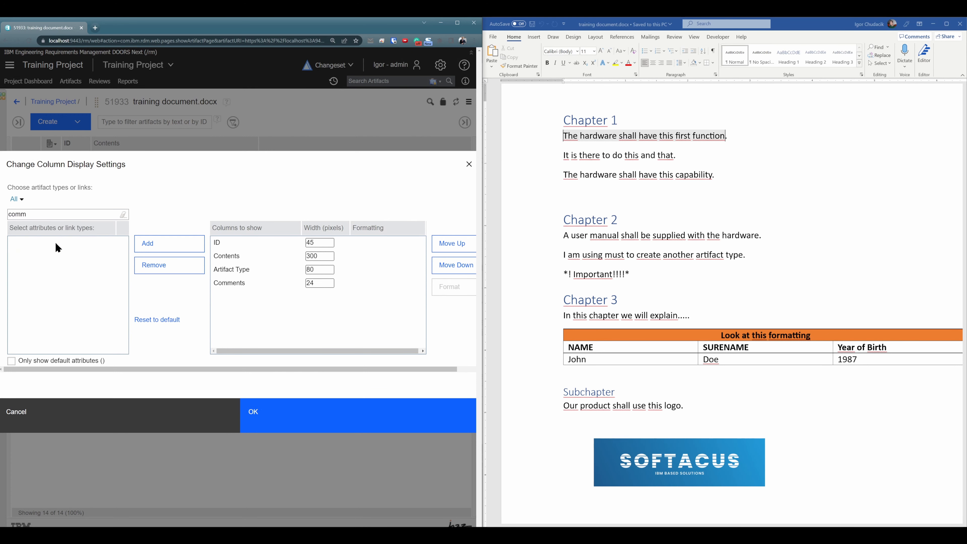
click(306, 409)
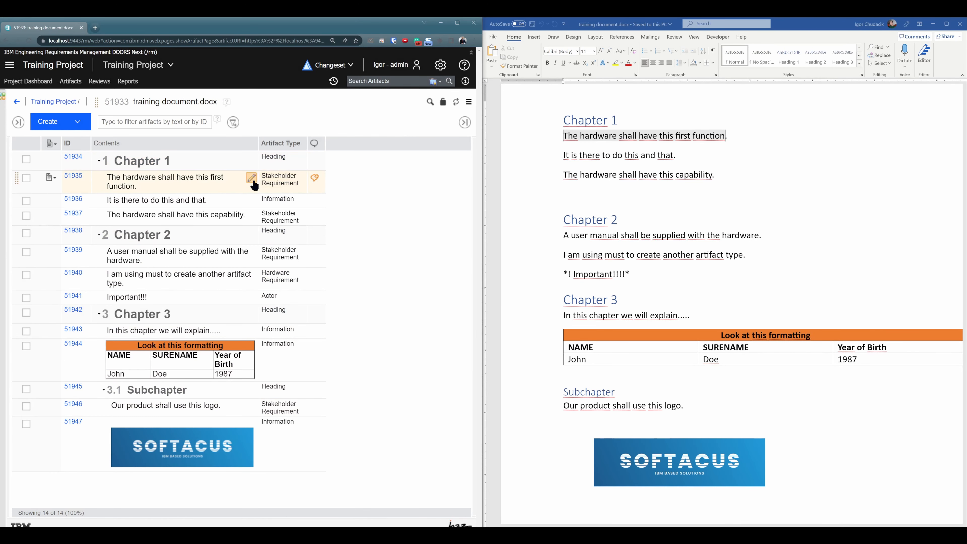
- Compare the imported comment on the first Chapter 1 requirement with its original in the Word document, and maximize the browser window
click(314, 177)
scroll(719, 229, right, 5)
click(719, 134)
click(280, 297)
scroll(280, 312, down, 1)
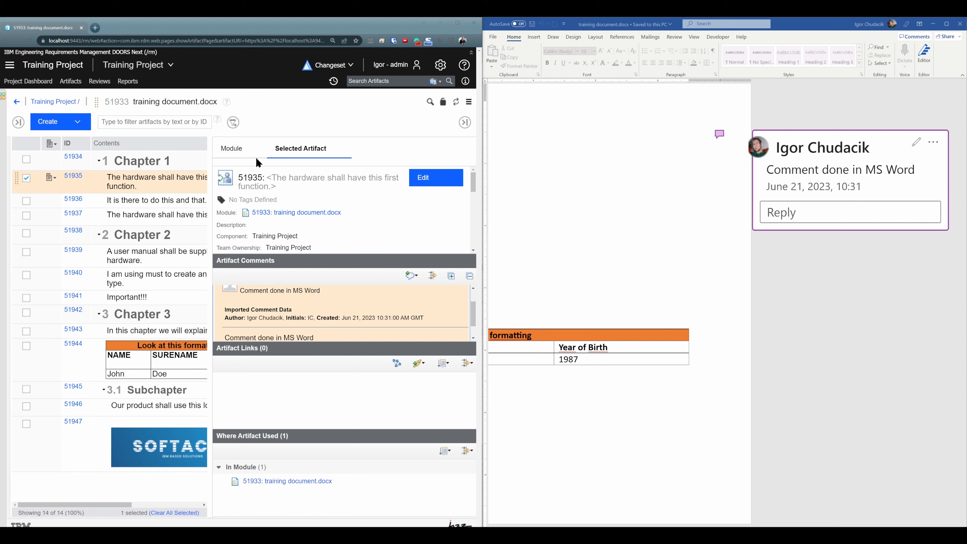
click(458, 22)
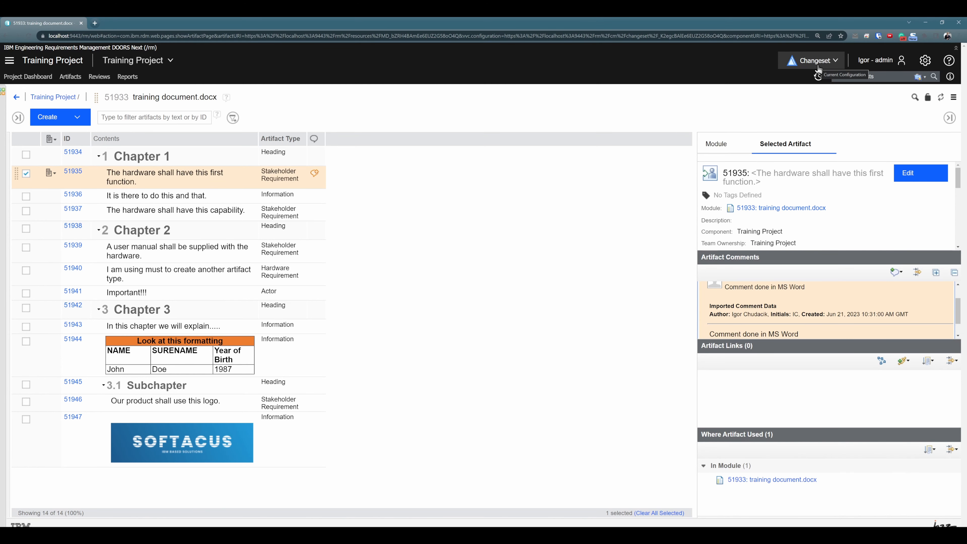
click(819, 69)
click(828, 87)
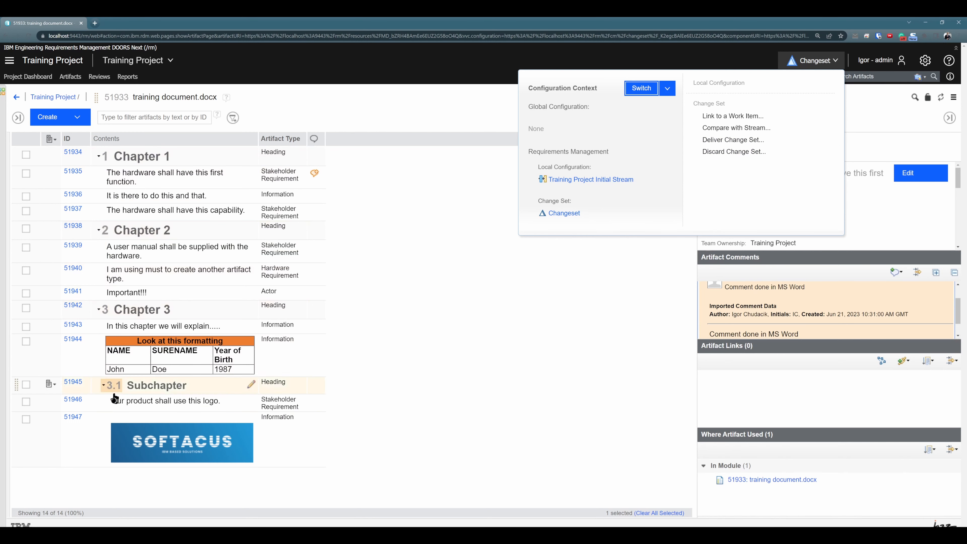
click(745, 151)
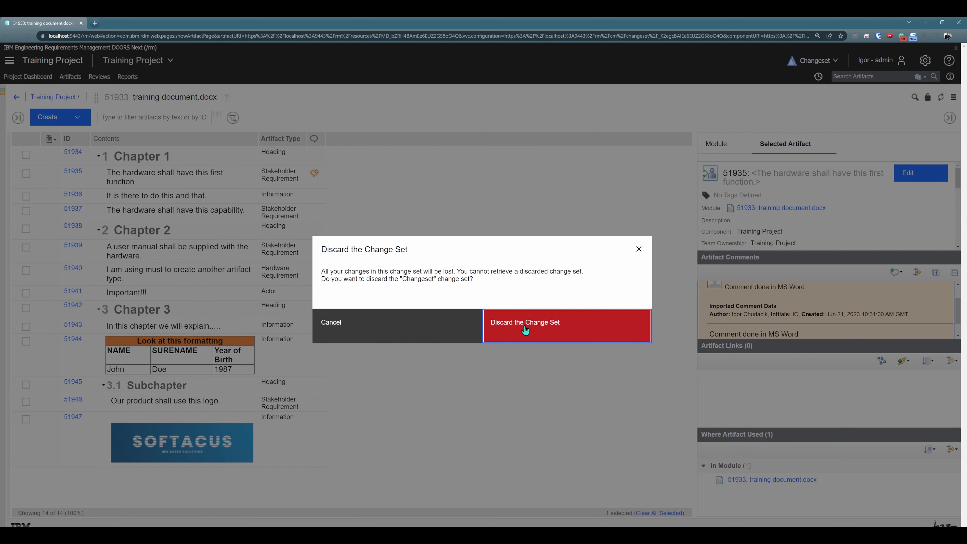
click(639, 249)
- Deliver the change set to the Training Project Initial Stream
click(819, 67)
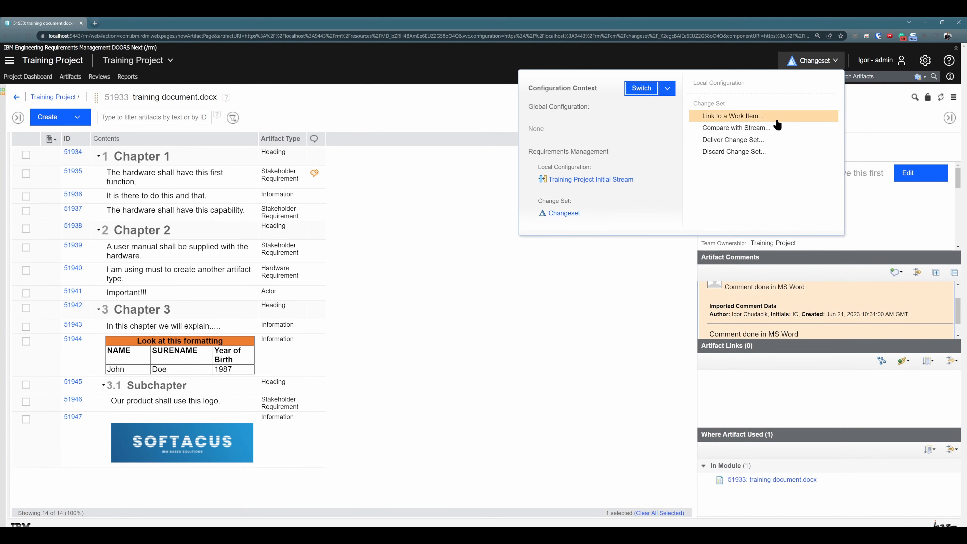
click(755, 143)
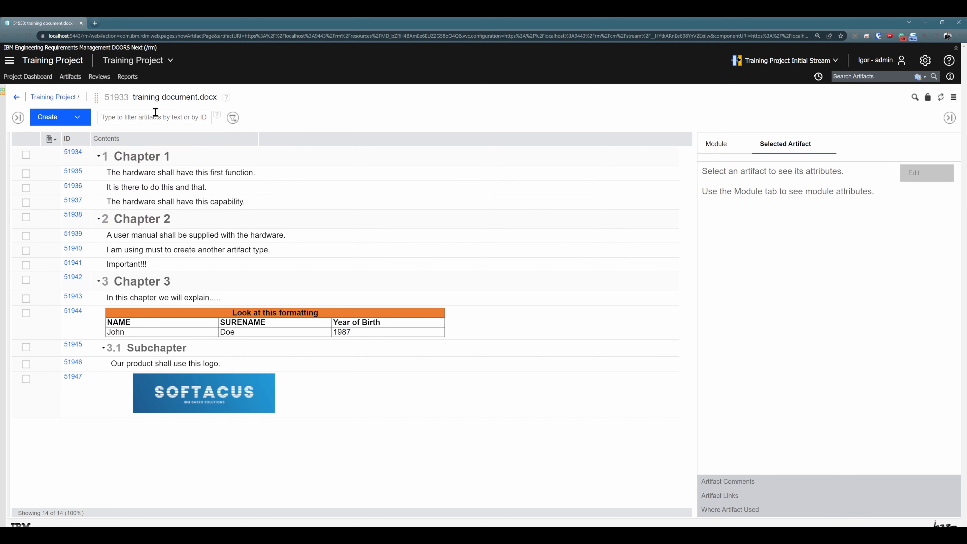